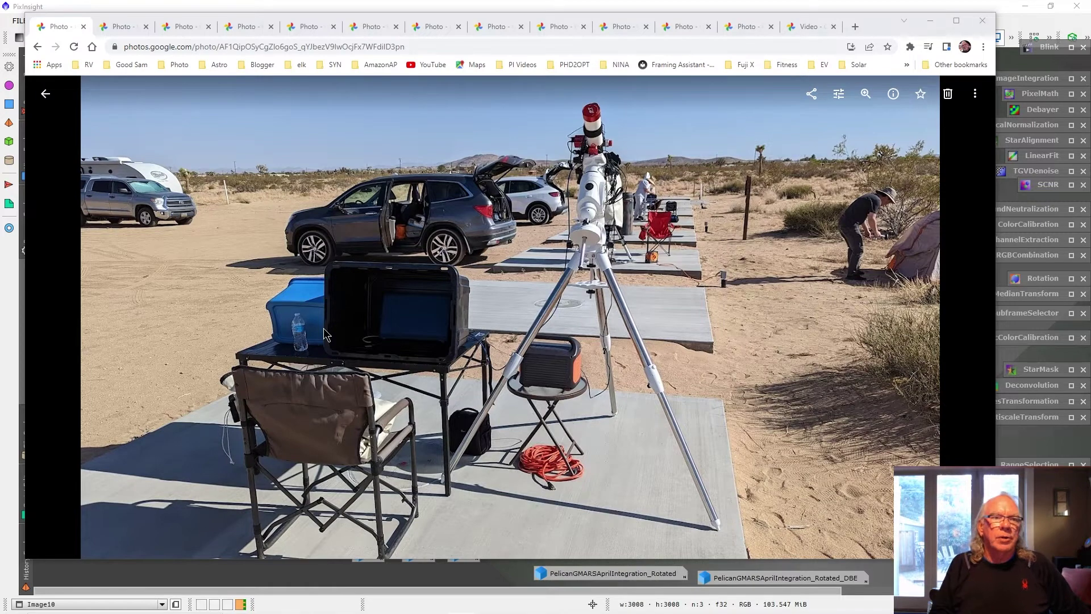
# - Flip past the Pelican capture-screen photo to the NINA screenshot imaging galaxy M101
pyautogui.click(125, 29)
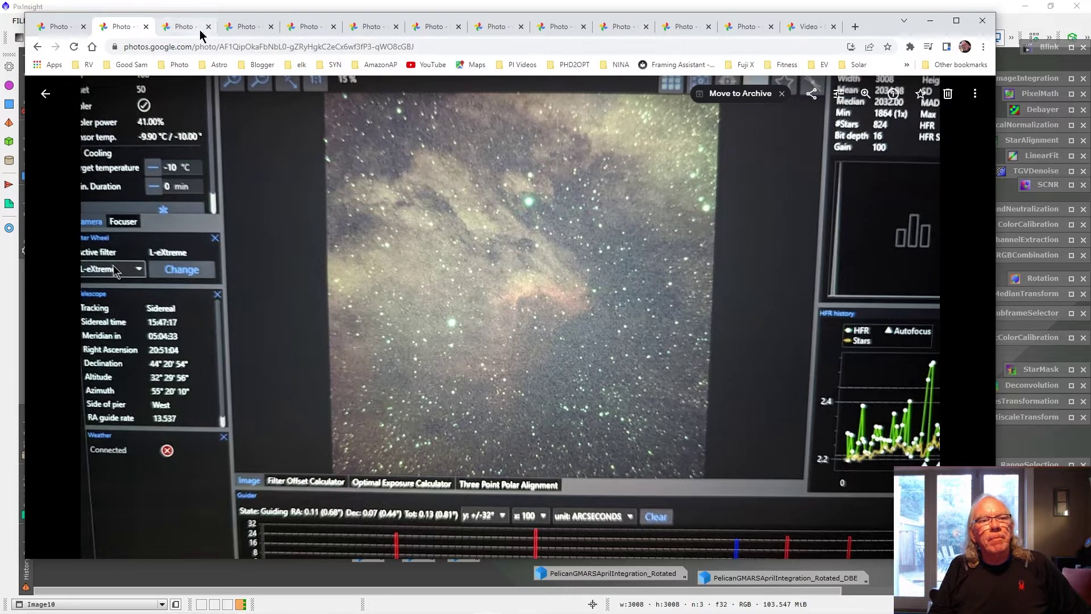
pyautogui.click(179, 26)
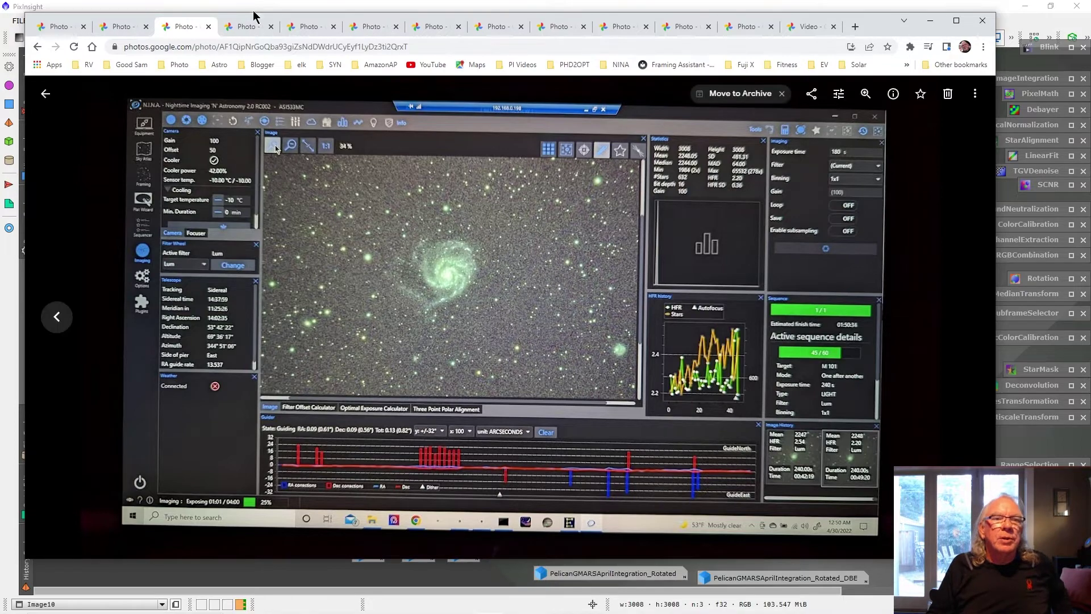
# - Show the photo of the telescope rig beside an open SUV at the desert camp
pyautogui.click(245, 26)
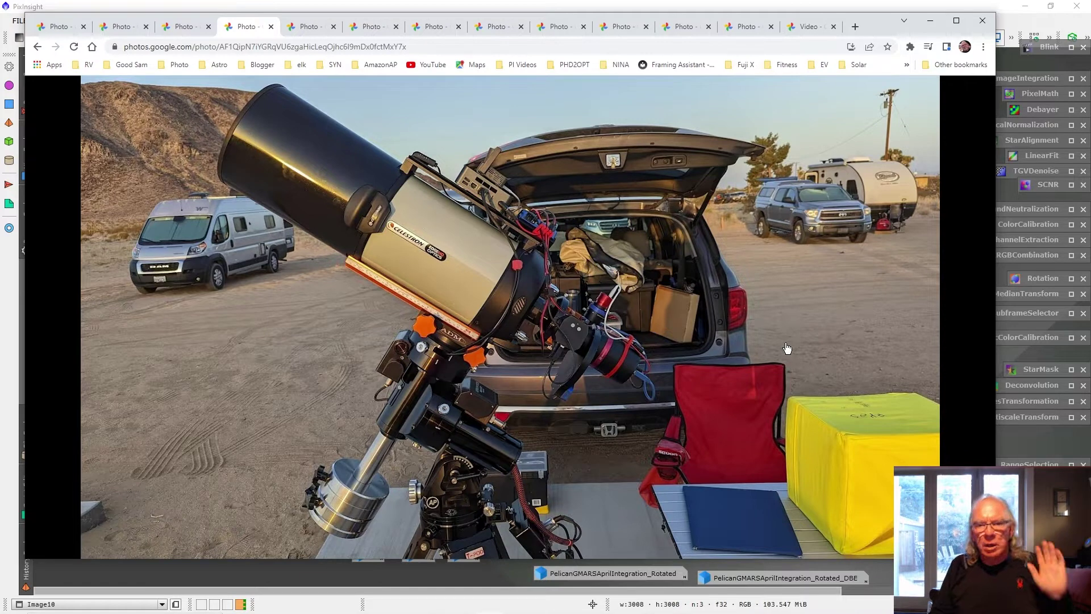
# - View the close-up of the mini PC, travel router and USB hub on the telescope tube
pyautogui.click(311, 32)
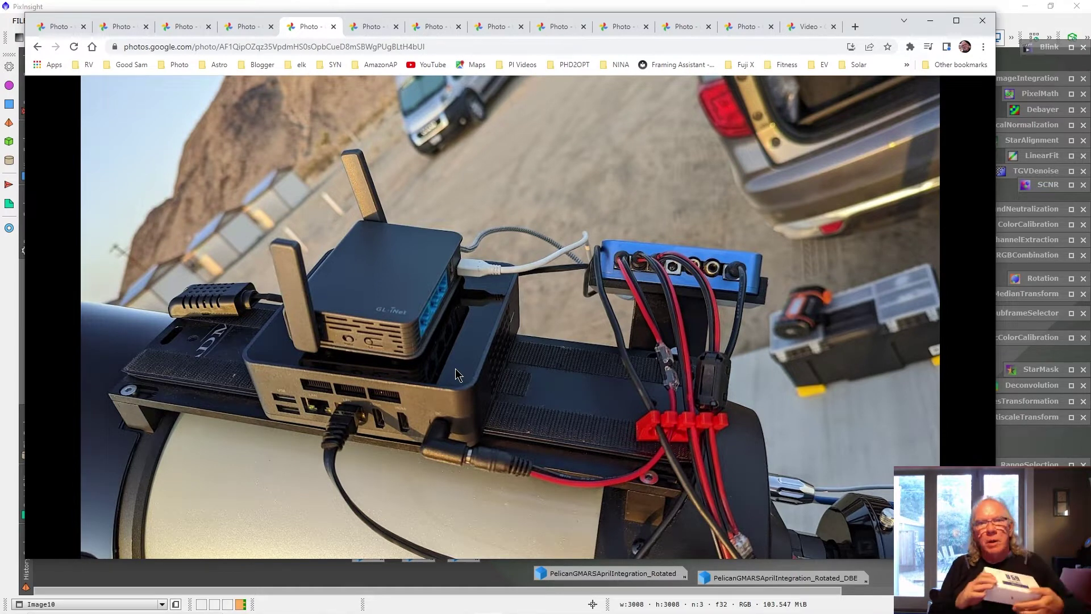
pyautogui.moveTo(455, 368)
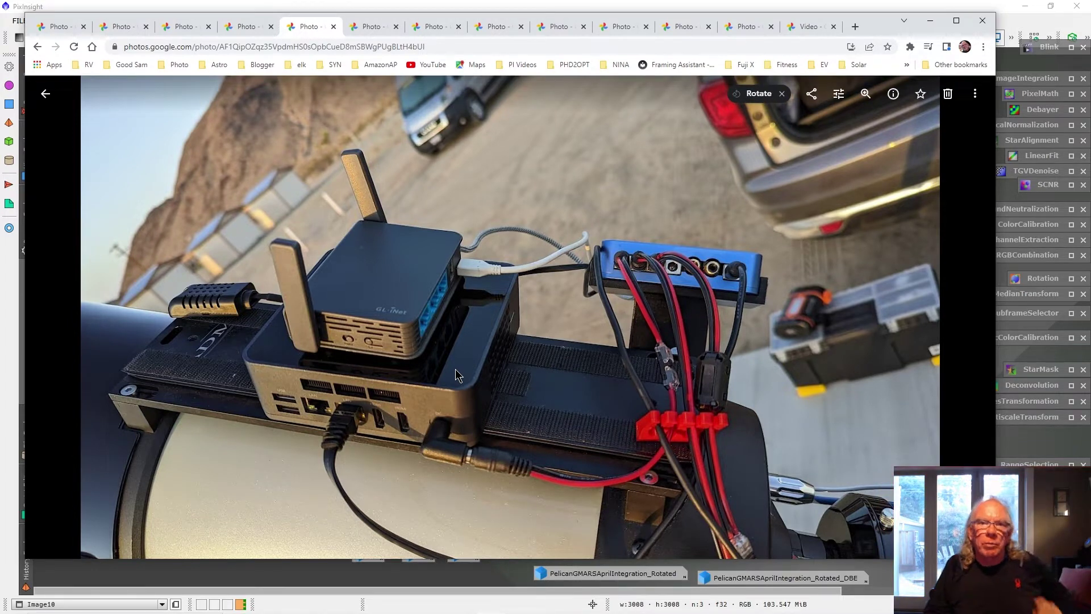
# - View the two Beelink mini PC photos, then the remote desktop showing its Celeron N5095, 16 GB specs
pyautogui.click(373, 26)
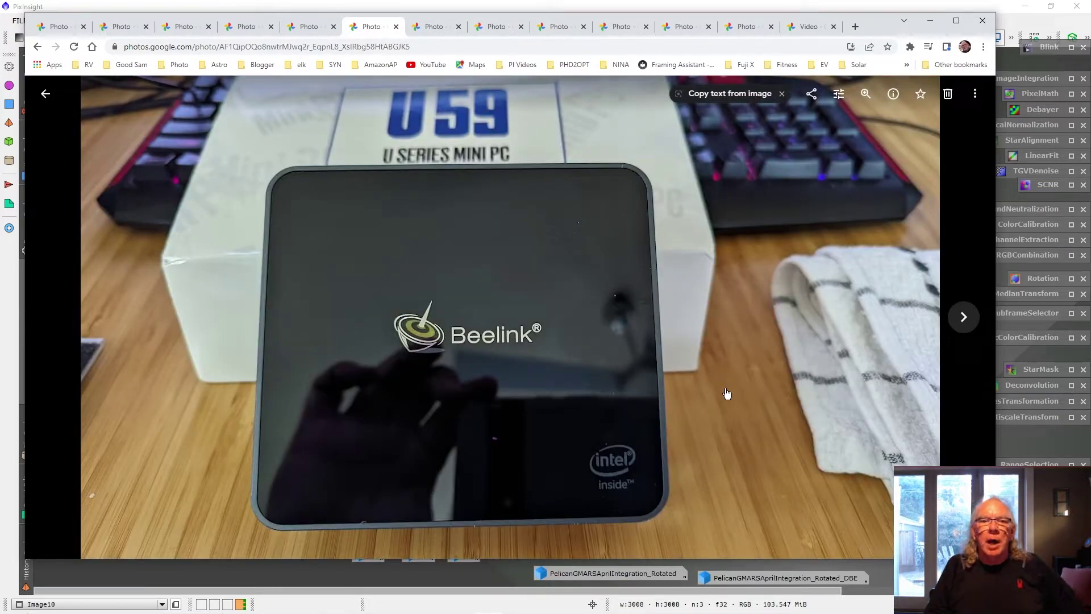
pyautogui.click(434, 26)
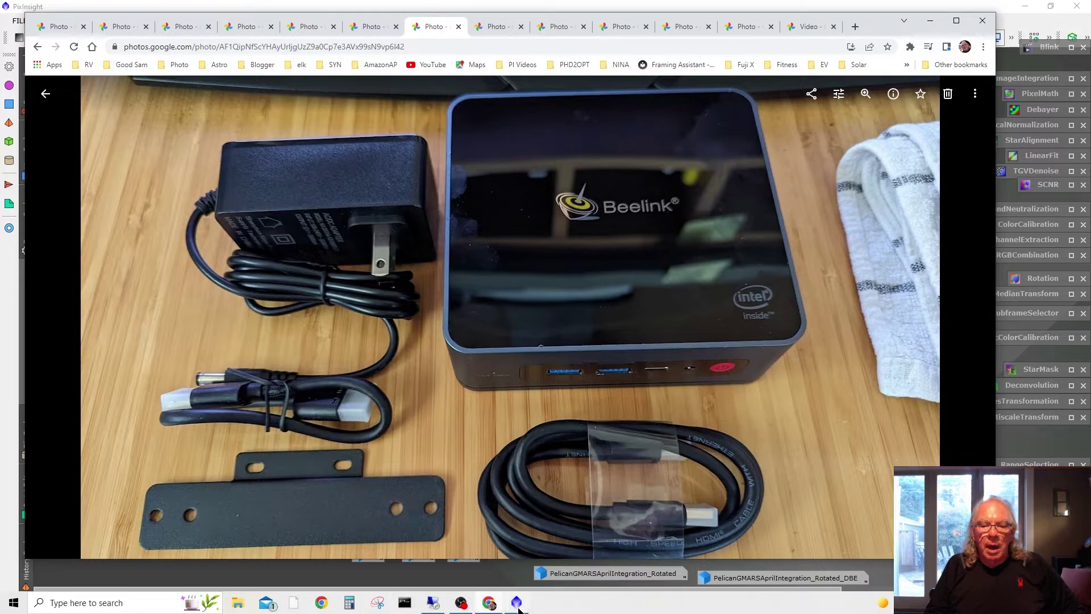
pyautogui.click(440, 611)
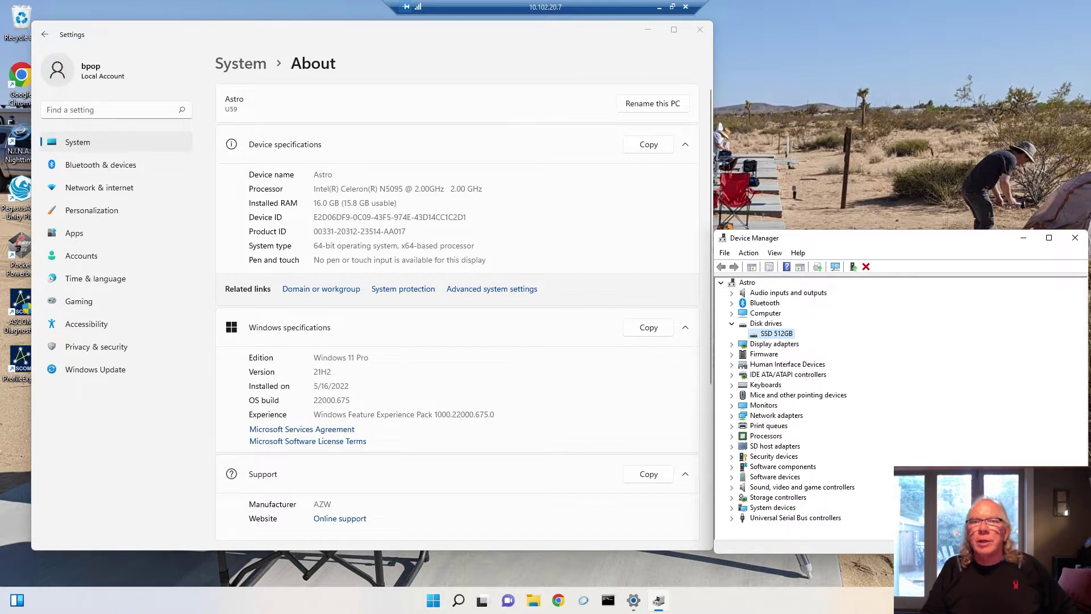
# - Minimize Remote Desktop and show the NINA polar alignment photo with total error 00° 00' 08"
pyautogui.click(659, 7)
pyautogui.click(490, 27)
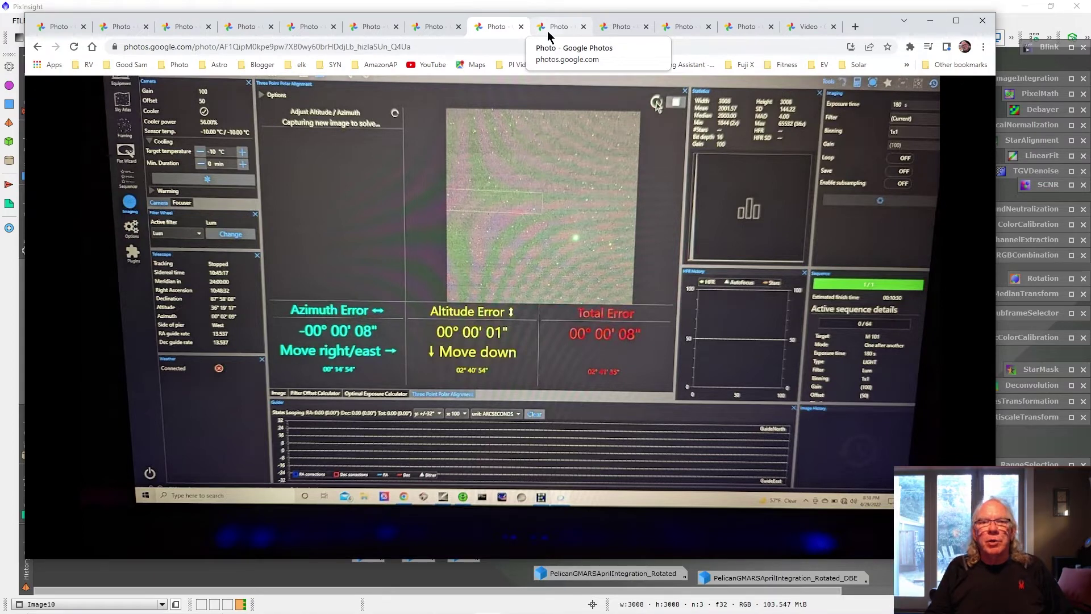
# - Show the NINA polar-alignment photo reading azimuth error -00° 00' 15" and total error 00° 00' 16"
pyautogui.click(549, 35)
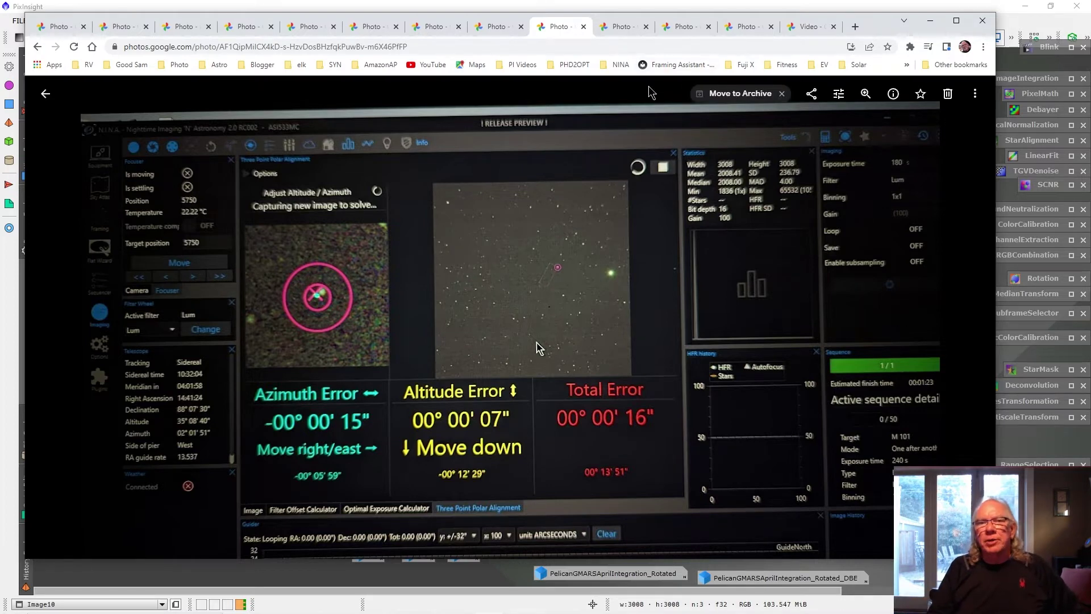
# - Show the Optimal Exposure Calculator photo recommending 294.771 s for the ZWO ASI533MC Pro
pyautogui.click(622, 29)
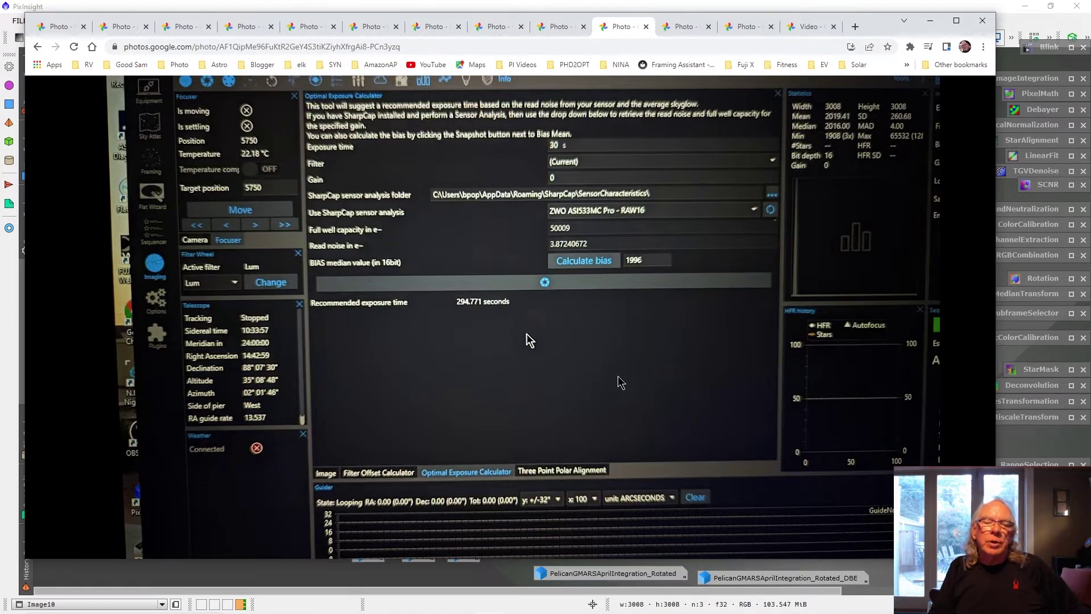
# - Show the next exposure calculator photo recommending 368.464 seconds with bias median 1996
pyautogui.moveTo(614, 369)
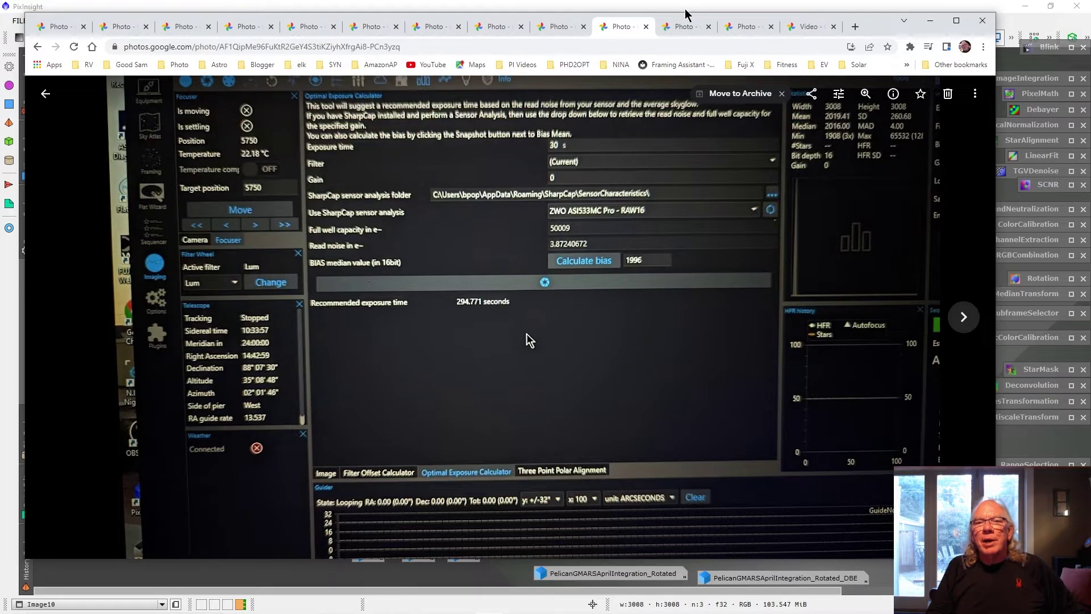
pyautogui.click(689, 28)
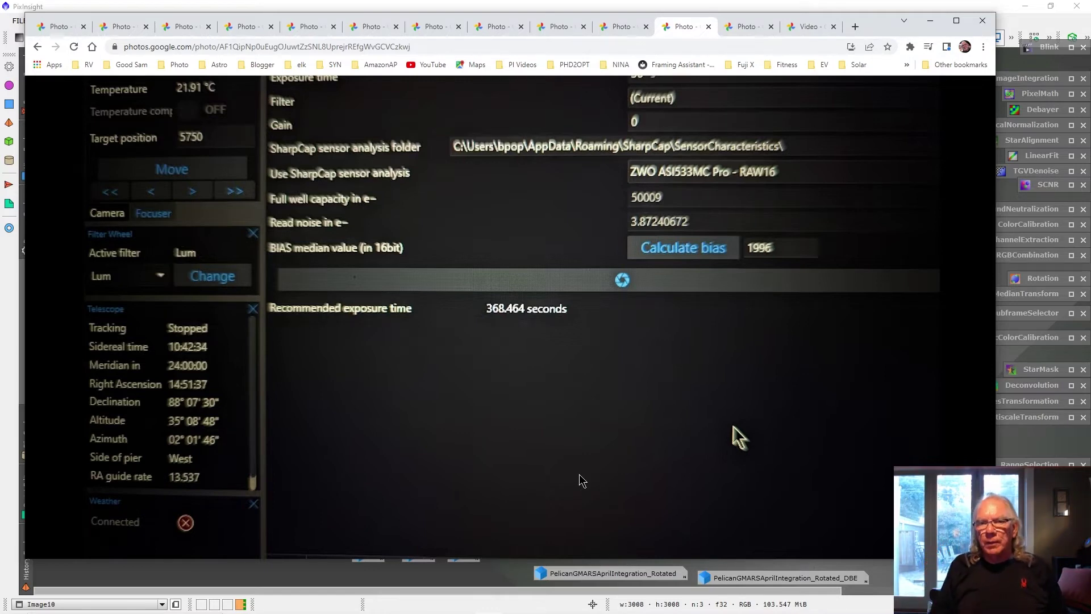
pyautogui.moveTo(568, 482)
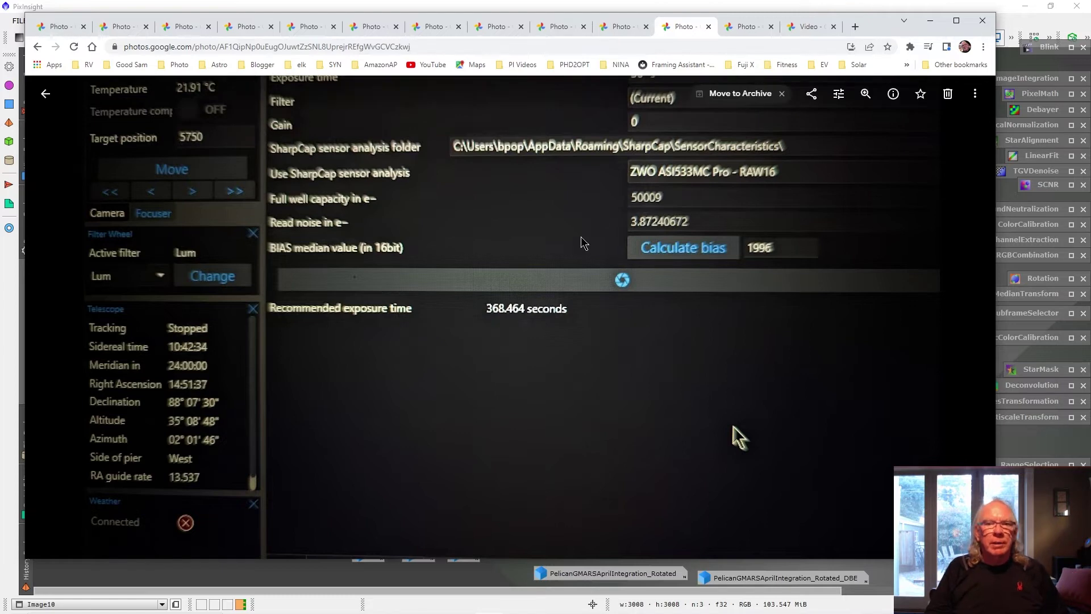
# - Play the 44-second red-lit telescope mount video and pause it at 0:36
pyautogui.click(747, 30)
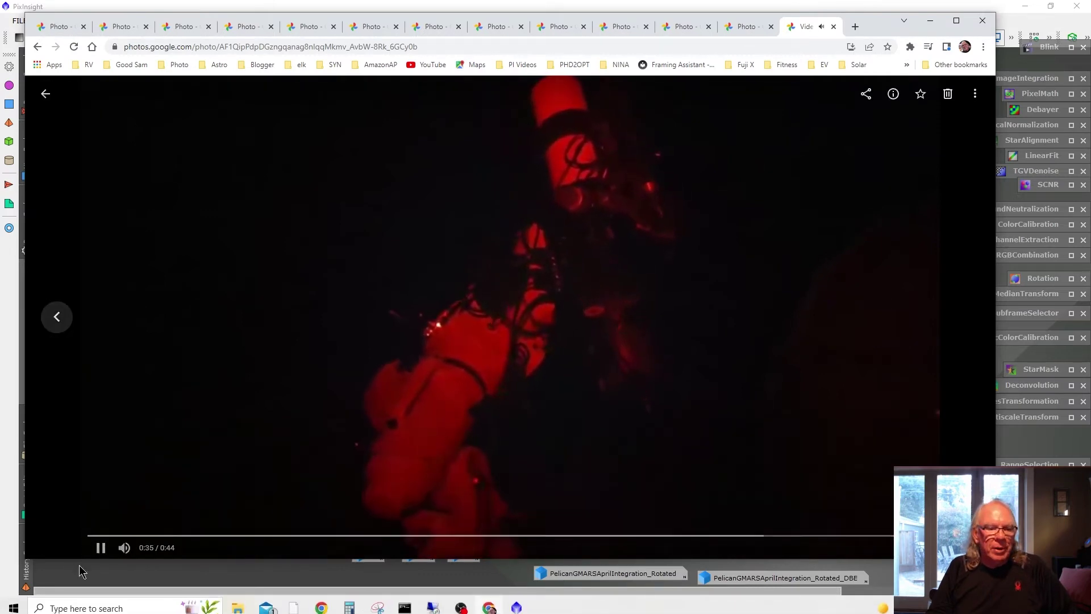
pyautogui.click(100, 547)
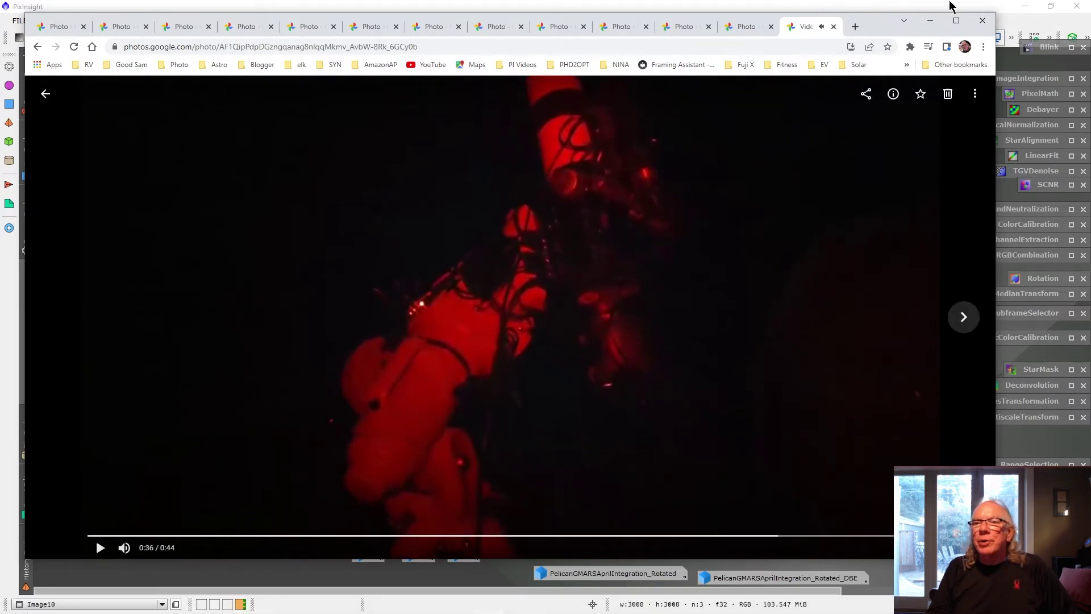
# - Hide Chrome, iconize Image10, Image09 and Image08, and select the PelicanGMARSAprilIntegration_Rotated image
pyautogui.click(930, 21)
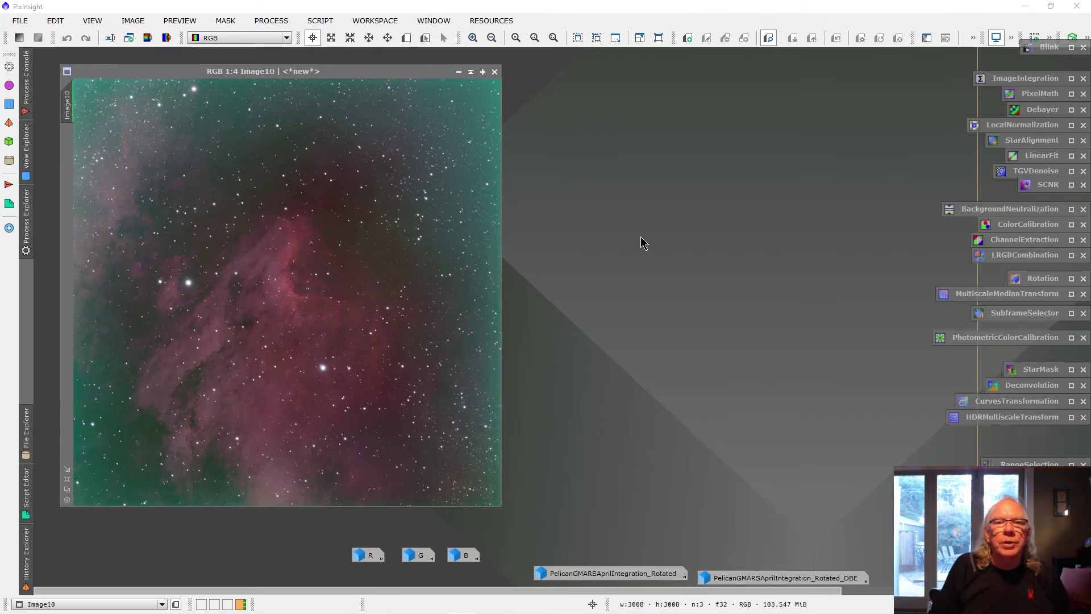
pyautogui.click(461, 73)
pyautogui.click(460, 73)
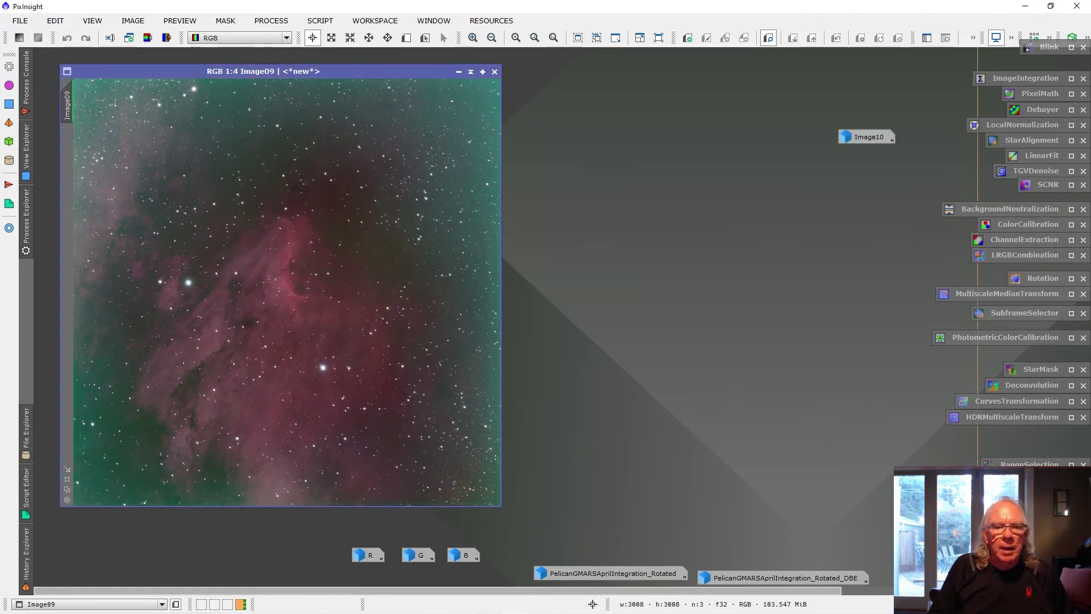
pyautogui.click(459, 72)
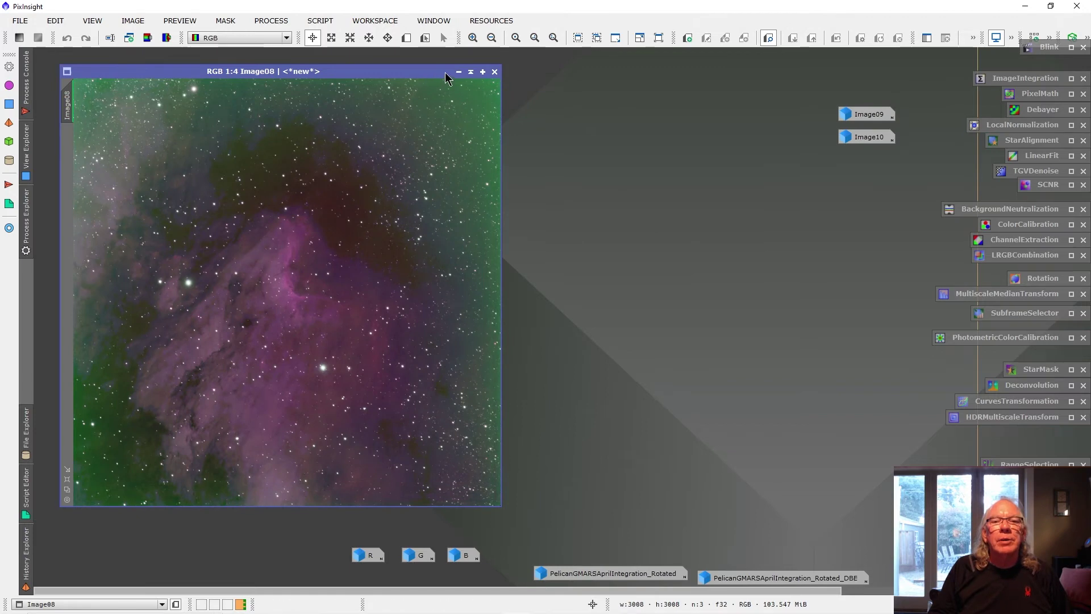
pyautogui.click(460, 72)
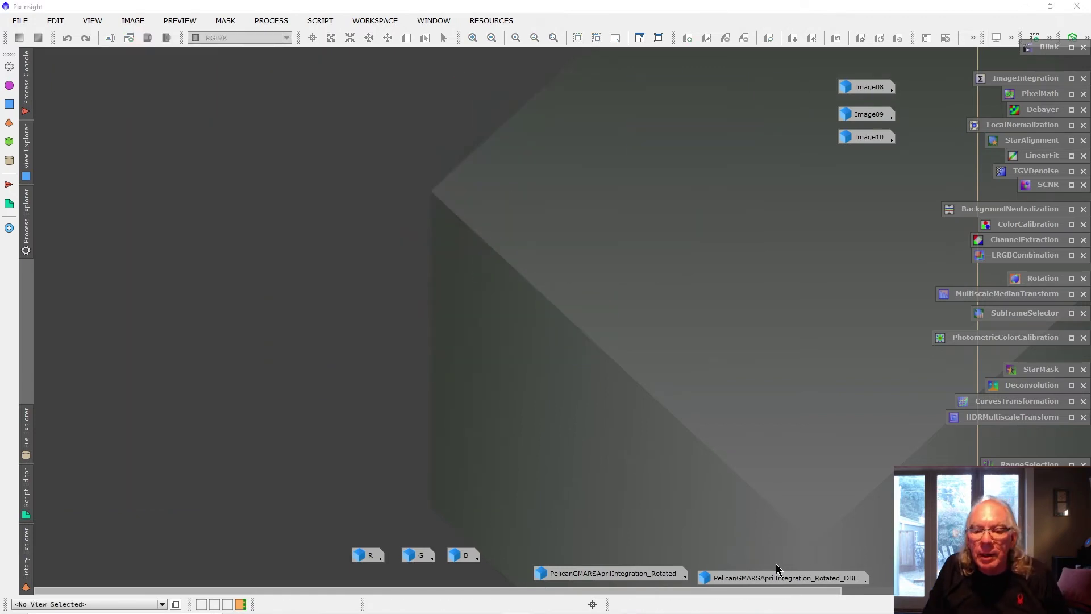
pyautogui.click(630, 575)
# - Open the PelicanGMARSAprilIntegration_Rotated_DBE colour image from its workspace icon
pyautogui.doubleClick(753, 580)
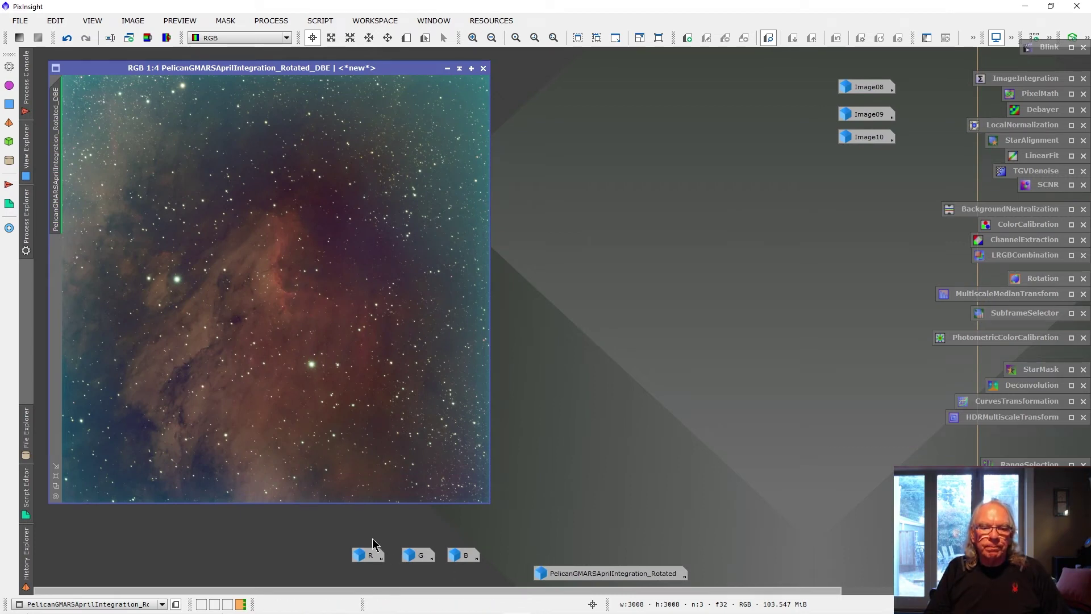
# - Open the R, G and B channel images to review them
pyautogui.doubleClick(370, 555)
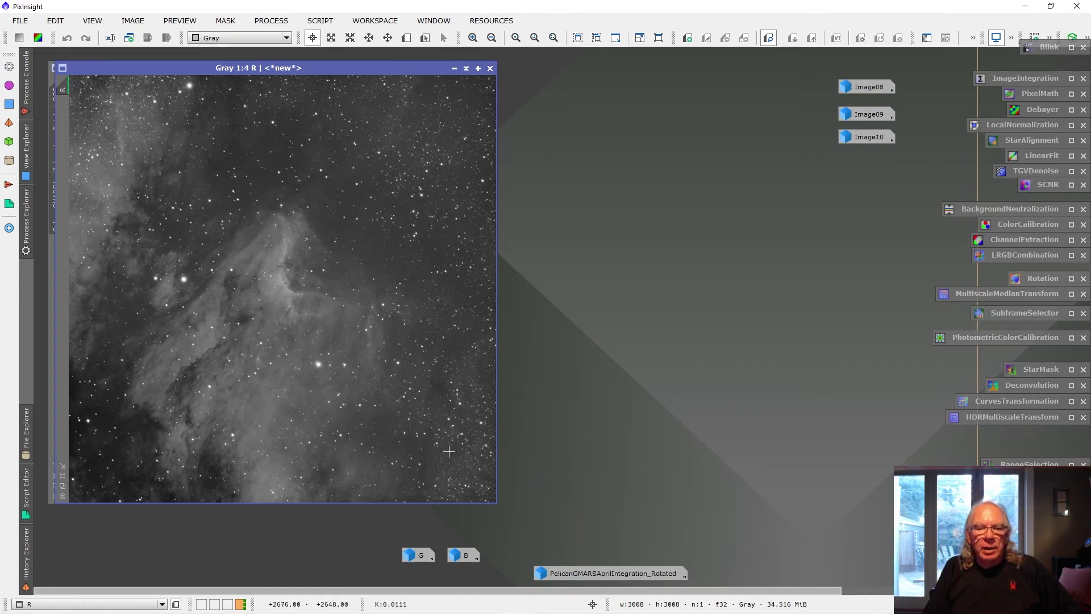
pyautogui.doubleClick(416, 555)
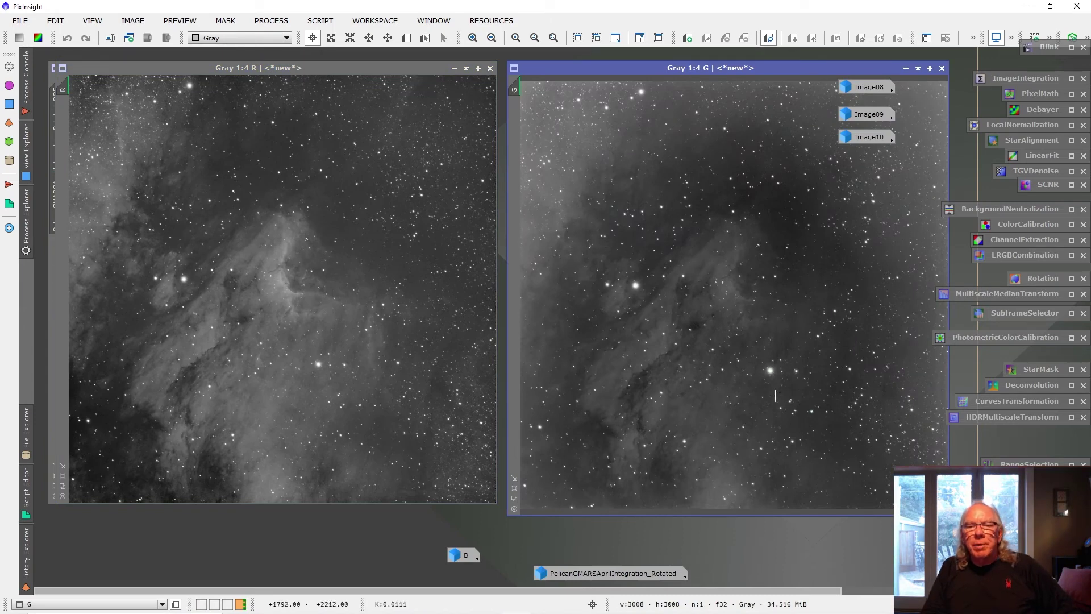
pyautogui.doubleClick(458, 556)
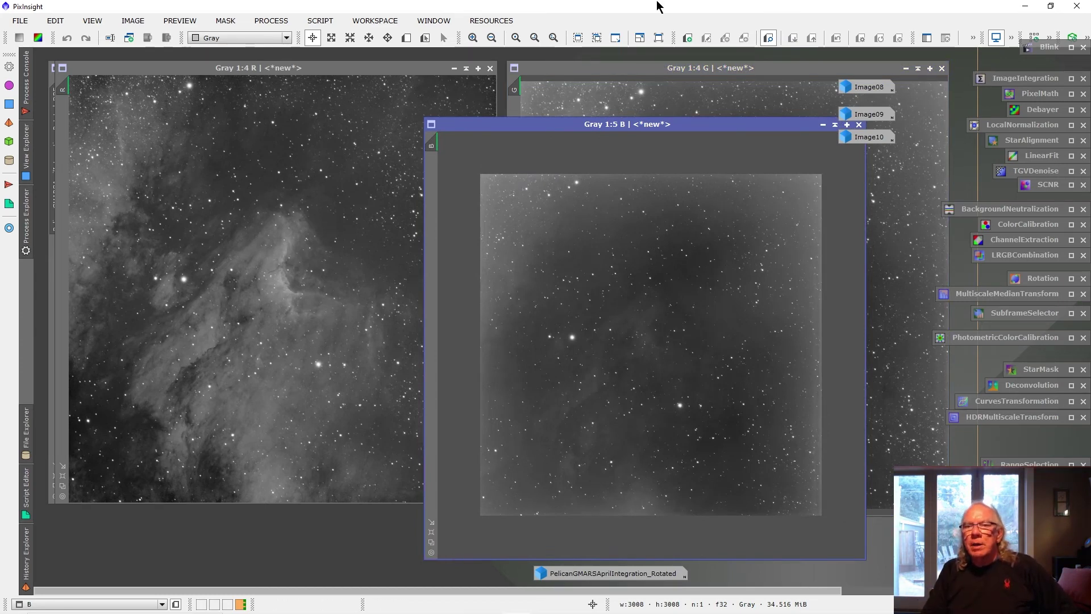
# - Minimize the B, G, R and DBE colour image windows, leaving the workspace empty
pyautogui.click(823, 126)
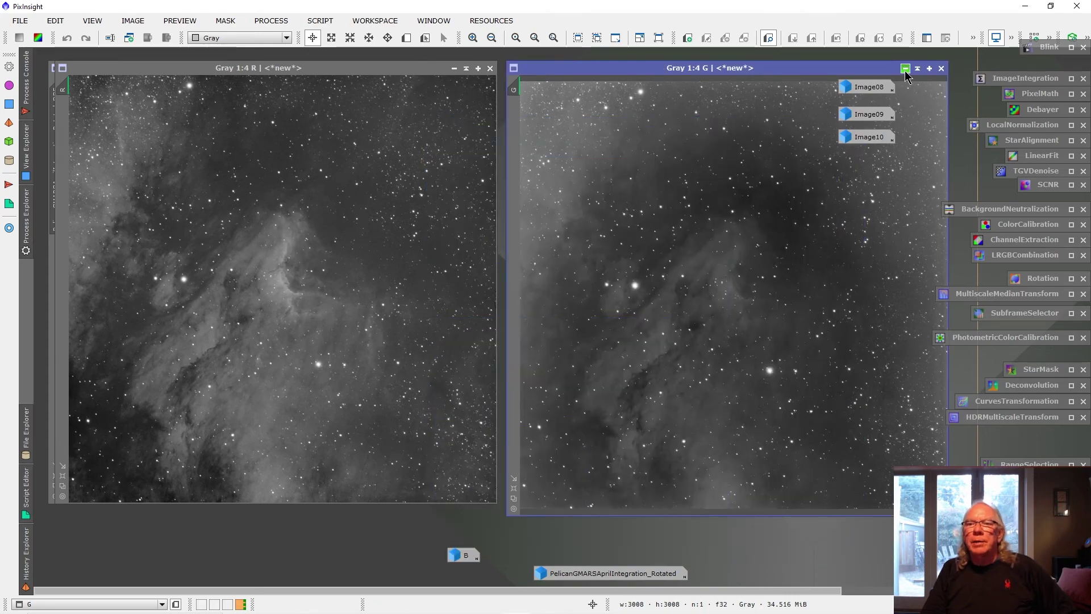
pyautogui.click(905, 68)
pyautogui.click(453, 69)
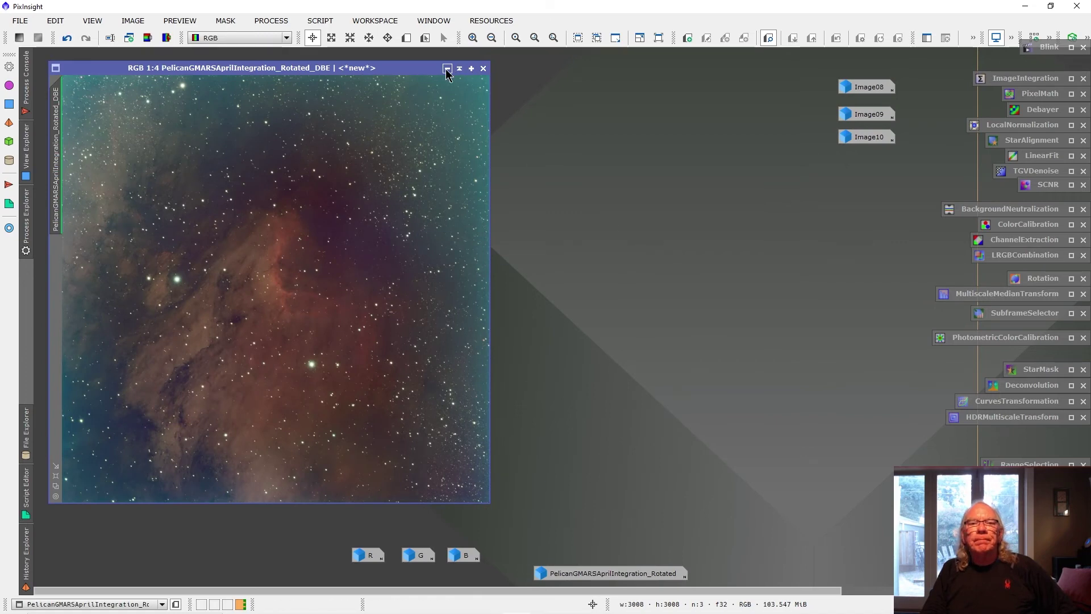
pyautogui.click(448, 69)
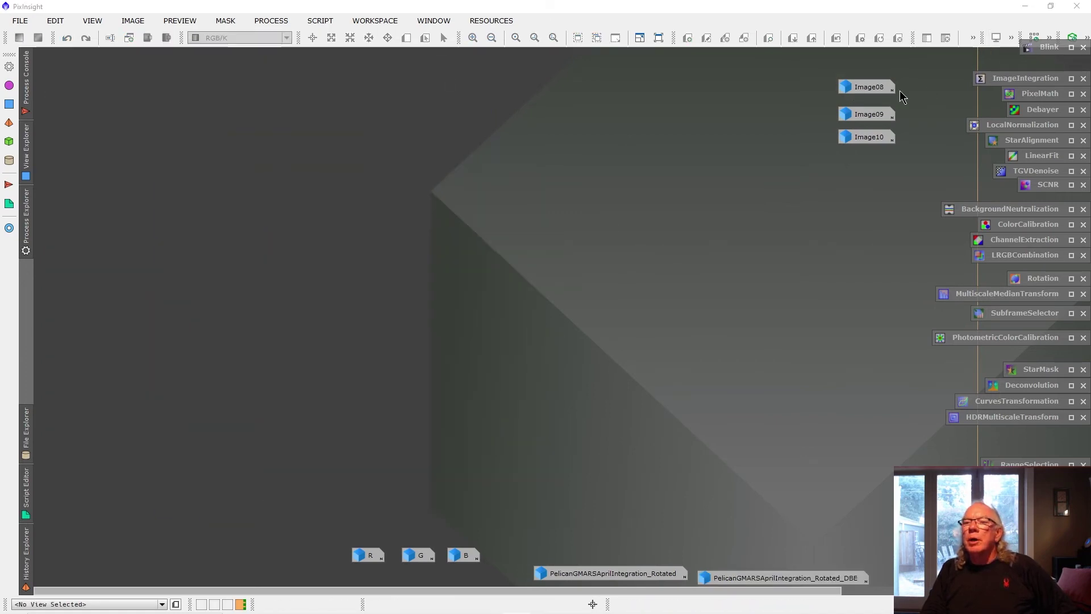
pyautogui.doubleClick(1010, 93)
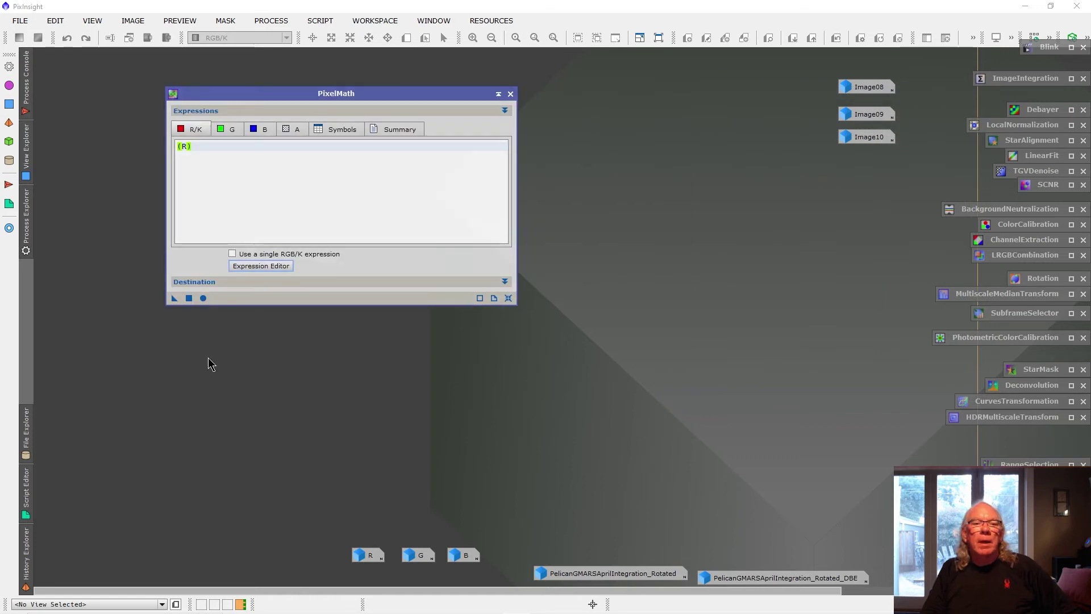
pyautogui.click(236, 267)
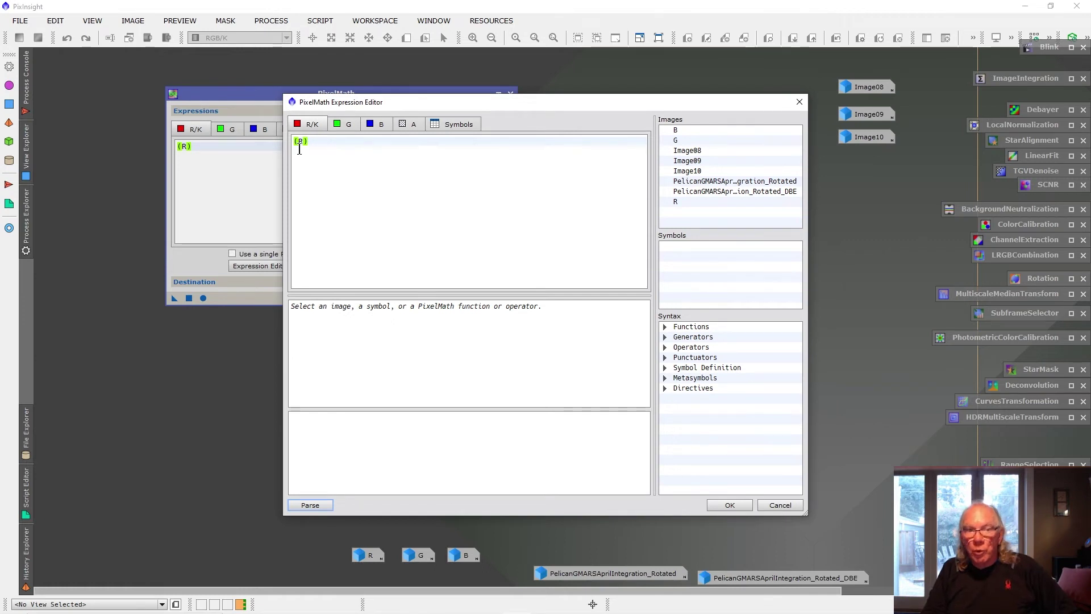
pyautogui.click(345, 126)
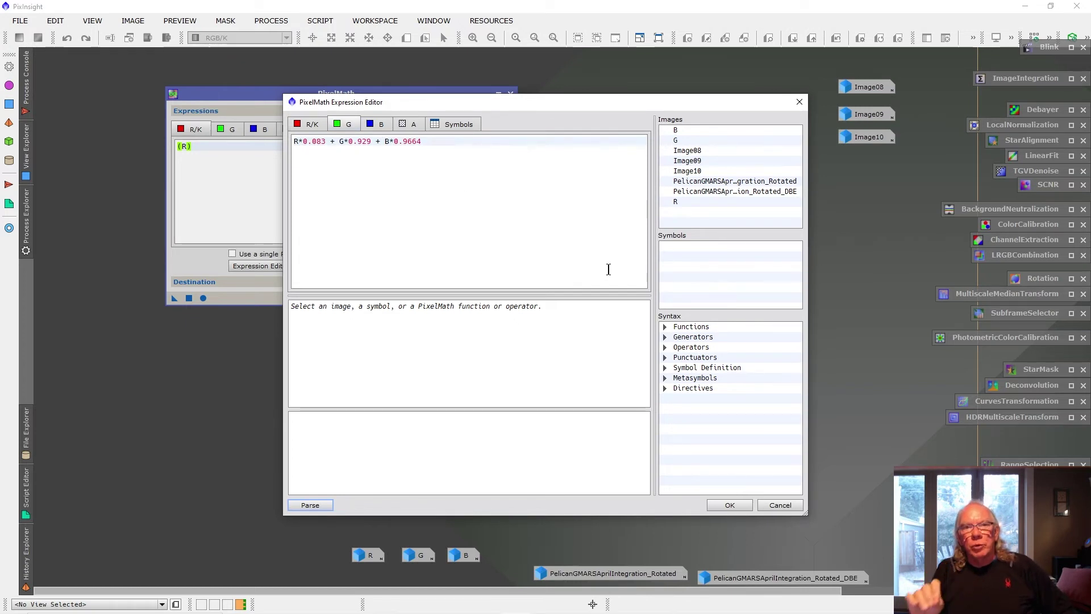
pyautogui.click(390, 131)
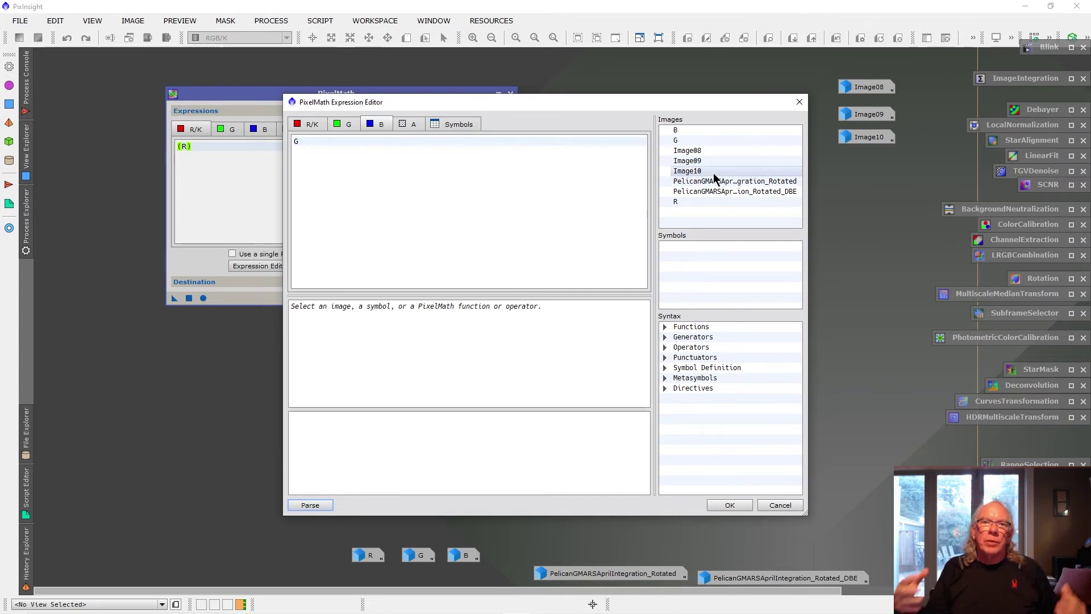
pyautogui.click(799, 102)
pyautogui.click(499, 93)
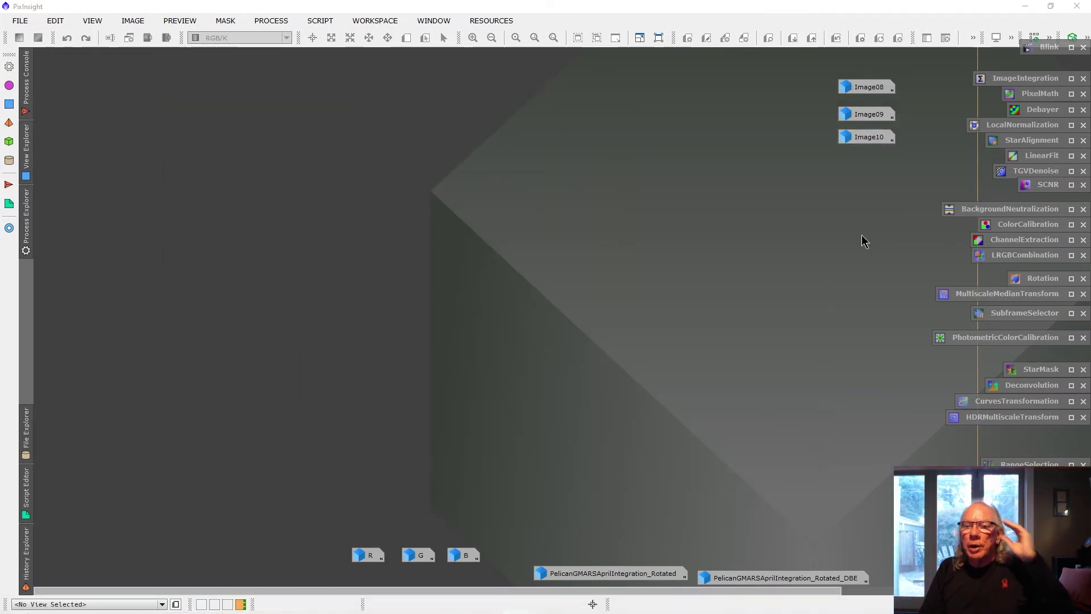
# - Restore the Image08, Image09 and Image10 HOO blends from their icons for colour comparison
pyautogui.doubleClick(868, 88)
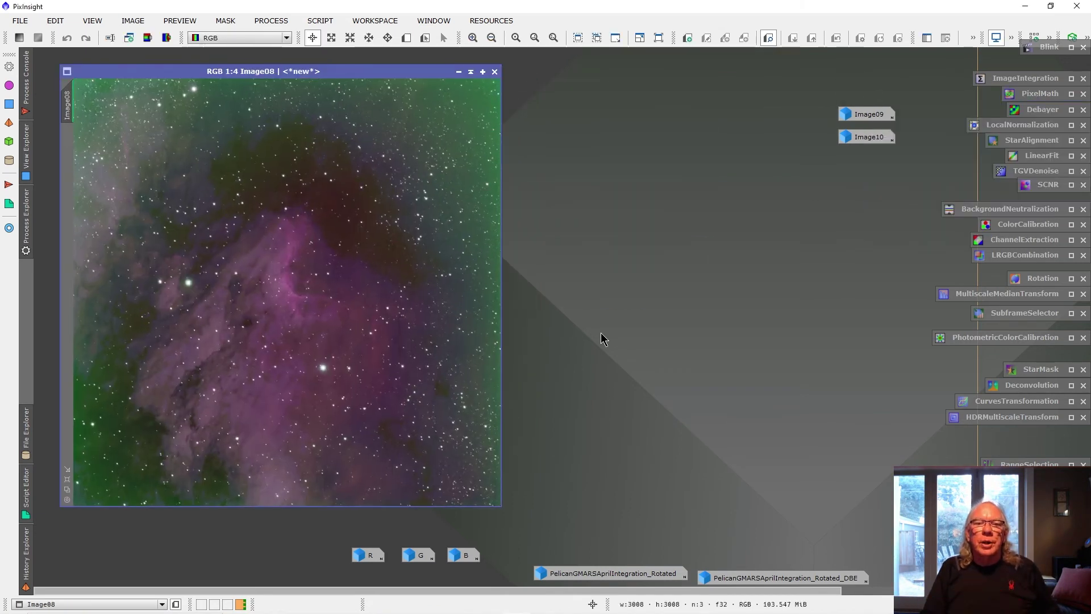
pyautogui.click(871, 117)
pyautogui.doubleClick(871, 117)
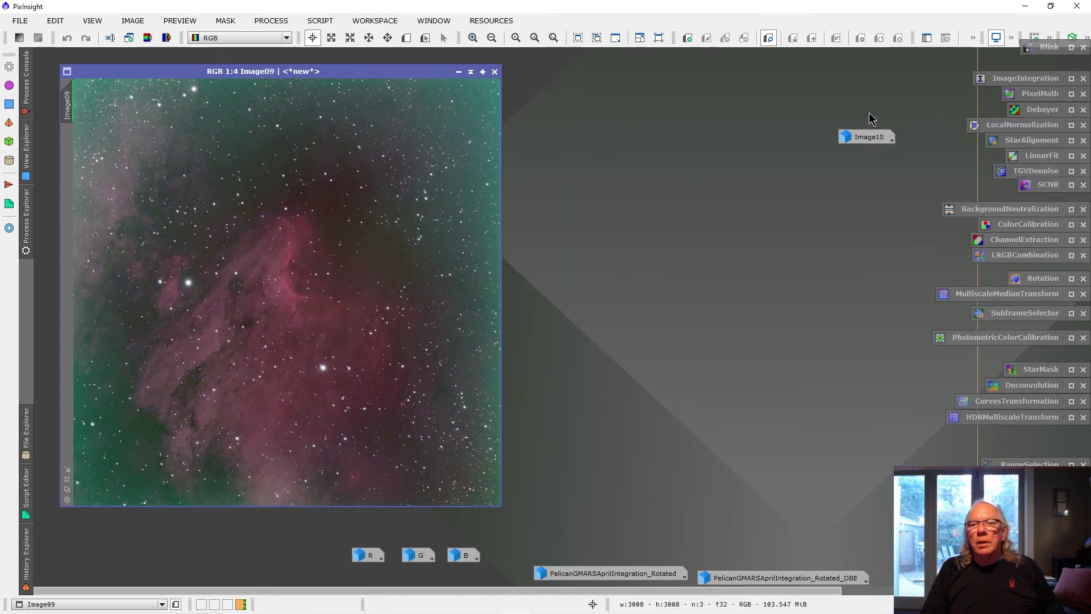
pyautogui.doubleClick(875, 141)
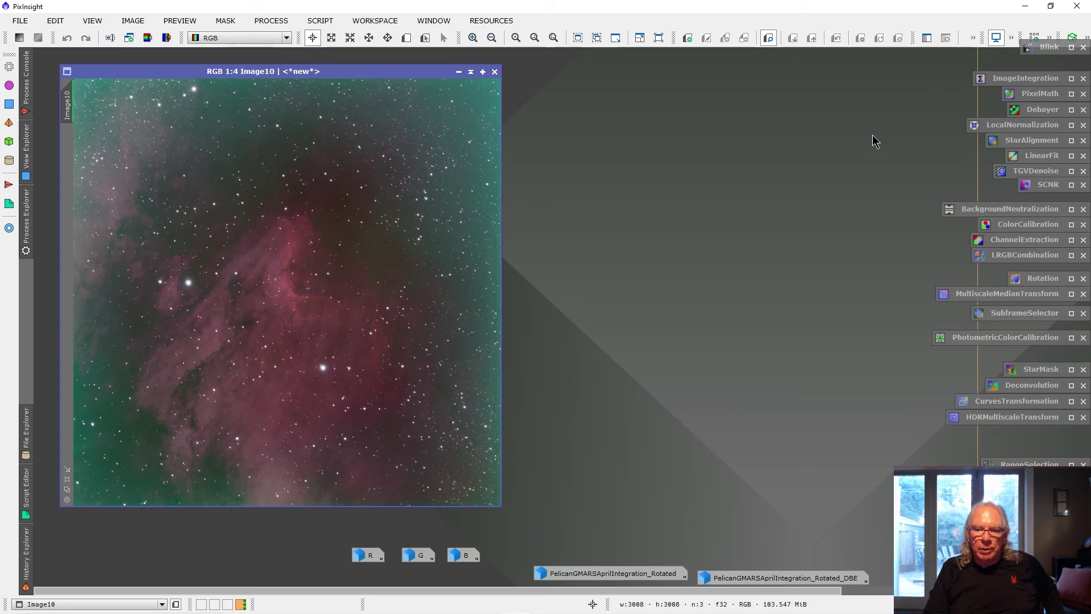
pyautogui.moveTo(404, 611)
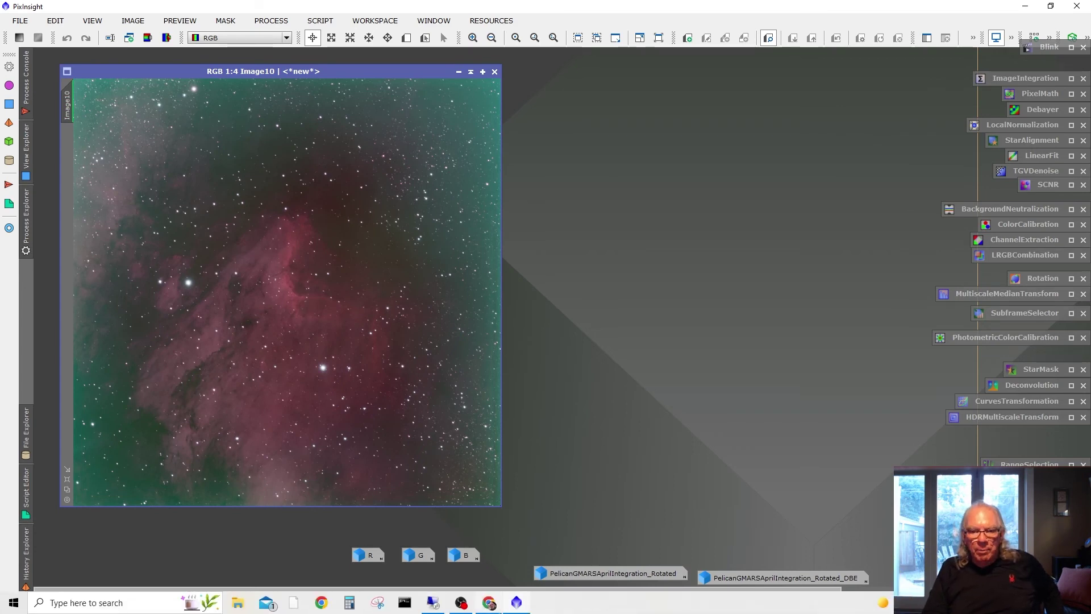
# - In Chrome's Google Photos tabs, step through to the telescope-beside-the-SUV campsite photo
pyautogui.click(492, 608)
pyautogui.click(59, 27)
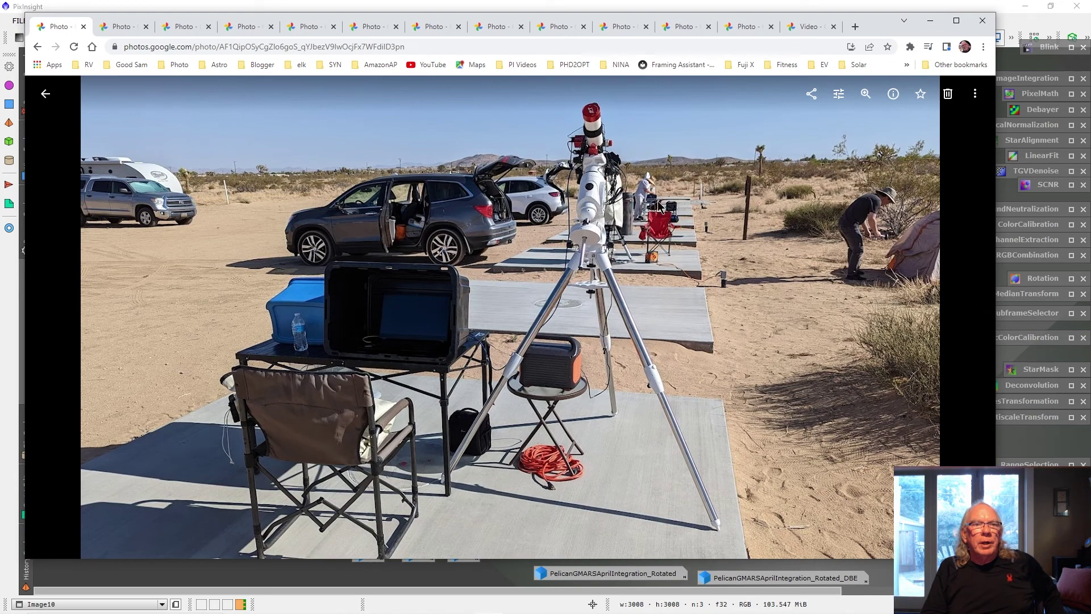
pyautogui.click(178, 31)
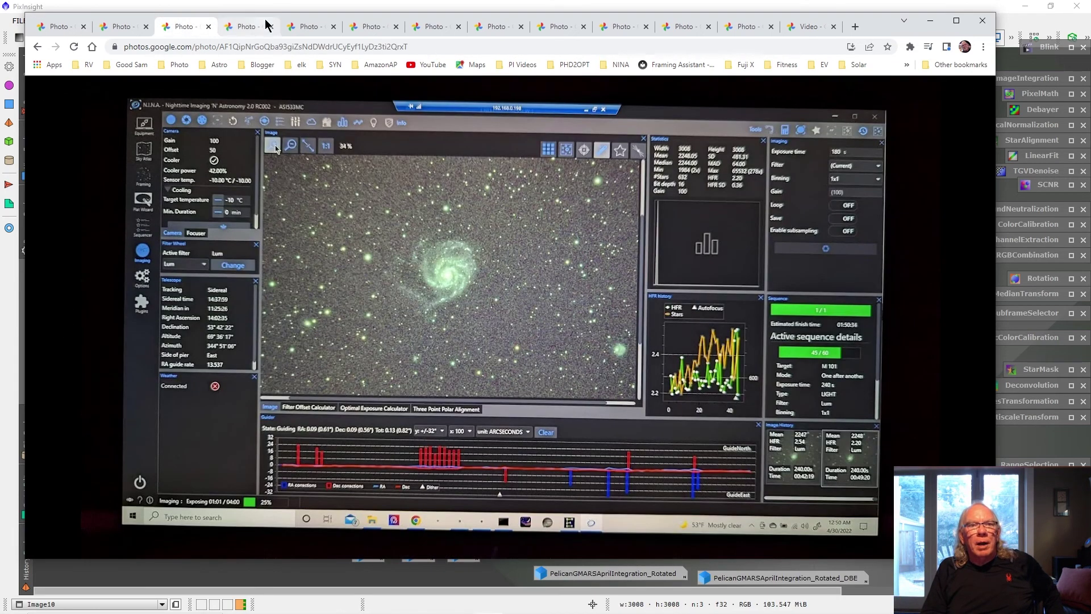
pyautogui.click(250, 28)
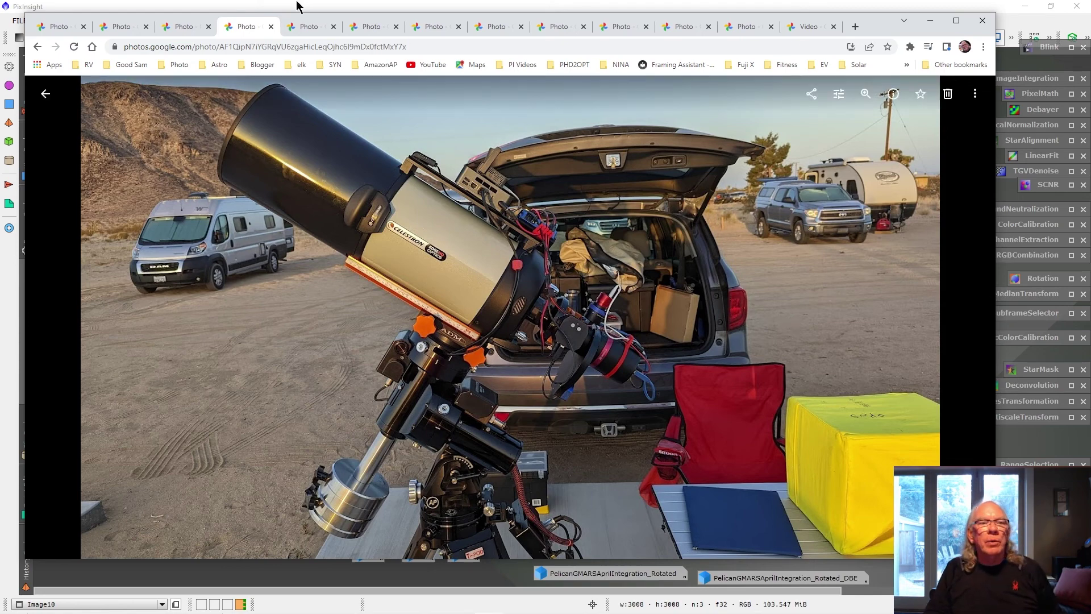
# - Show the first tab's photo of the white refractor on its tripod at the desert site
pyautogui.click(58, 29)
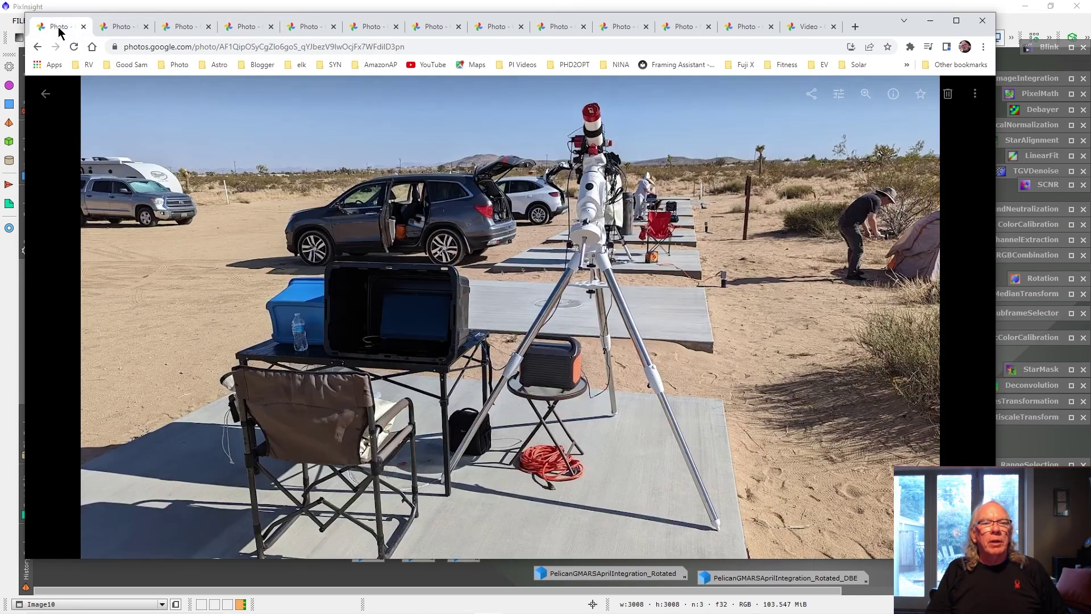